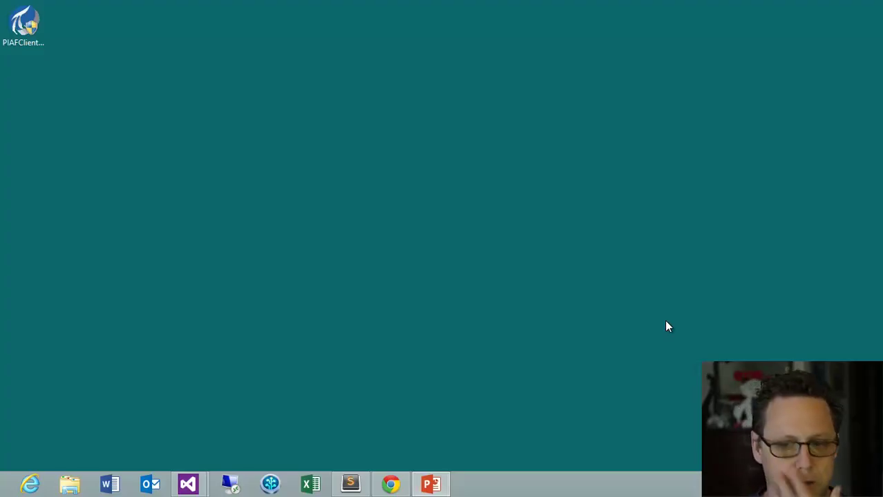
# Bring up Chrome on vcampus.osisoft.com and go to its Download Center page
pyautogui.click(390, 484)
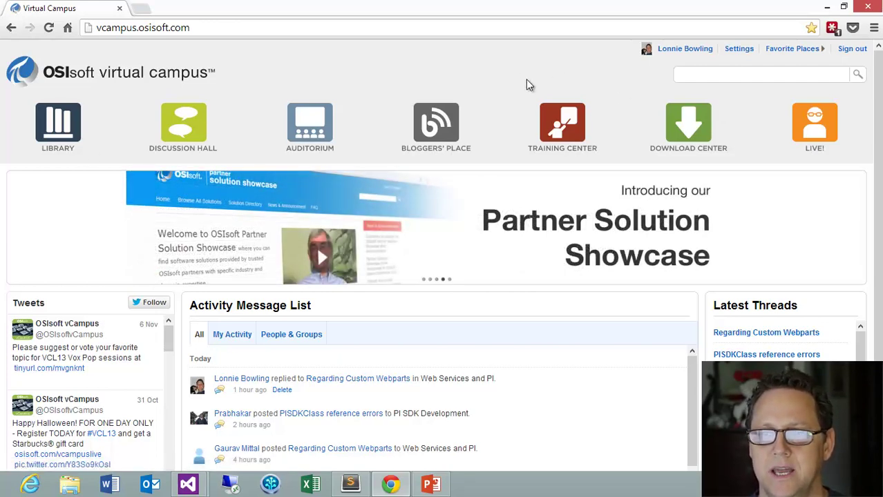
pyautogui.click(706, 142)
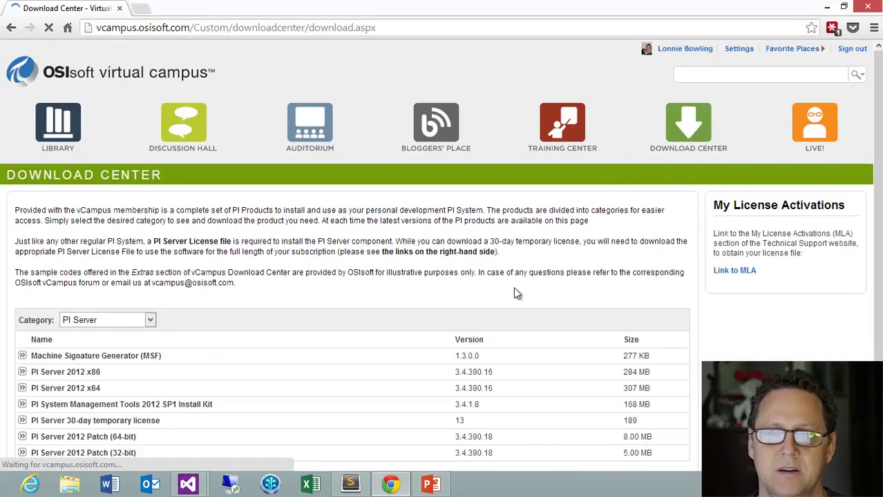
# Filter downloads to the PI Asset Framework category and expand the PI AF Client 2012 SP2 Install entry
pyautogui.click(150, 321)
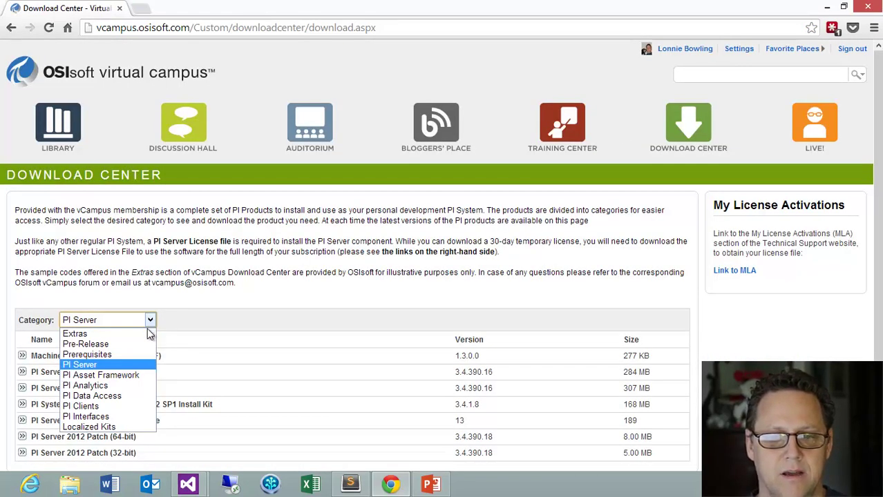
pyautogui.click(124, 375)
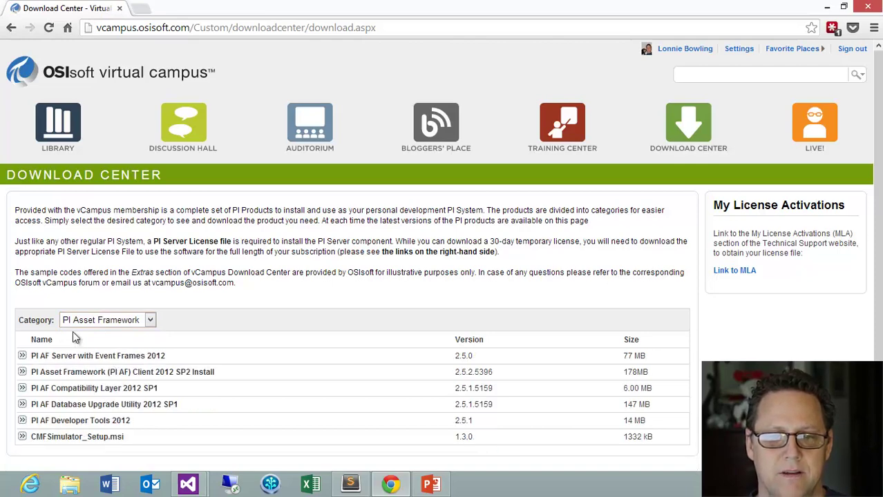
pyautogui.click(22, 372)
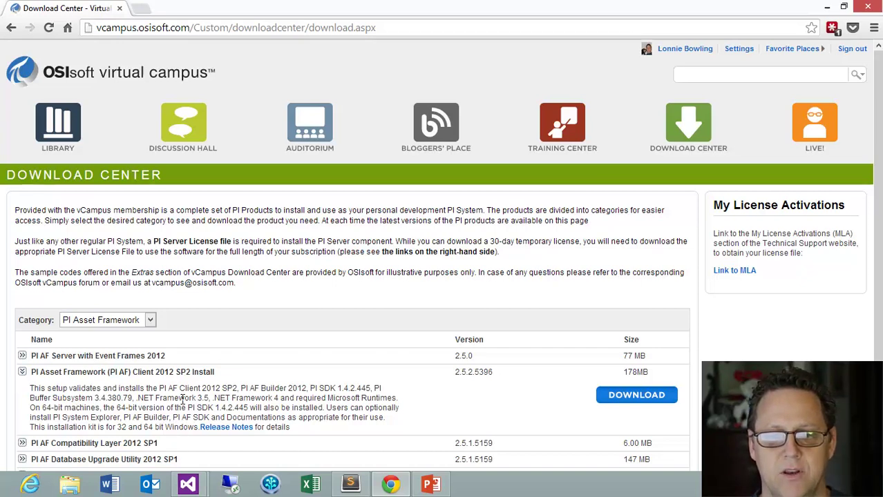
# Highlight the PI SDK 1.4.2.445 and PI AF SDK mentions in its details, then clear the highlight
pyautogui.moveTo(187, 408); pyautogui.dragTo(248, 408)
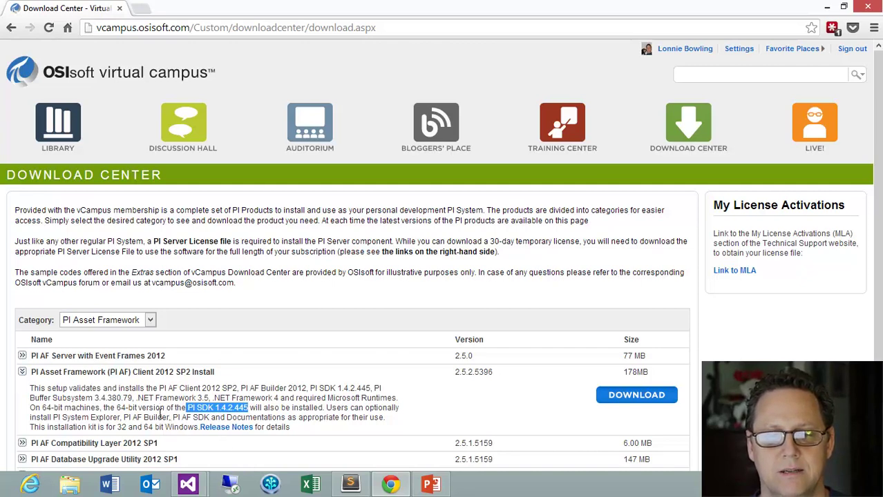
pyautogui.moveTo(173, 418); pyautogui.dragTo(210, 418)
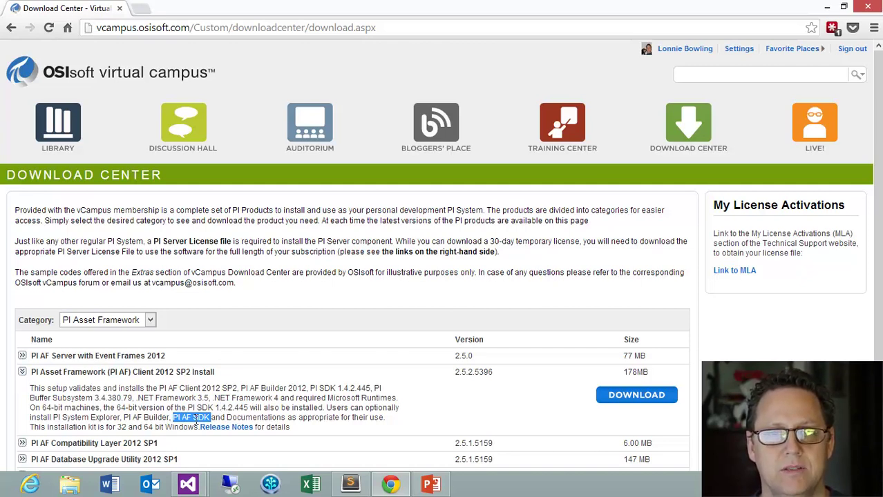
pyautogui.click(270, 414)
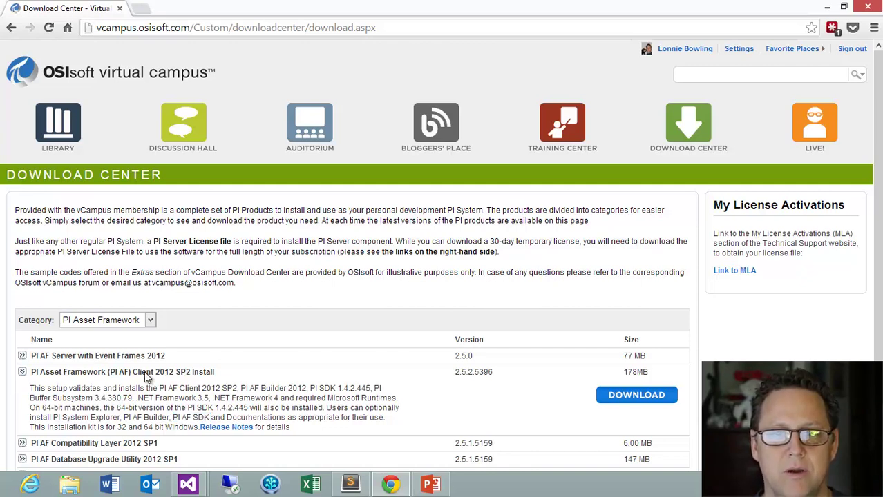
# Minimize Chrome, run the PIAFClient installer with the default extraction path, and close it after success
pyautogui.click(828, 8)
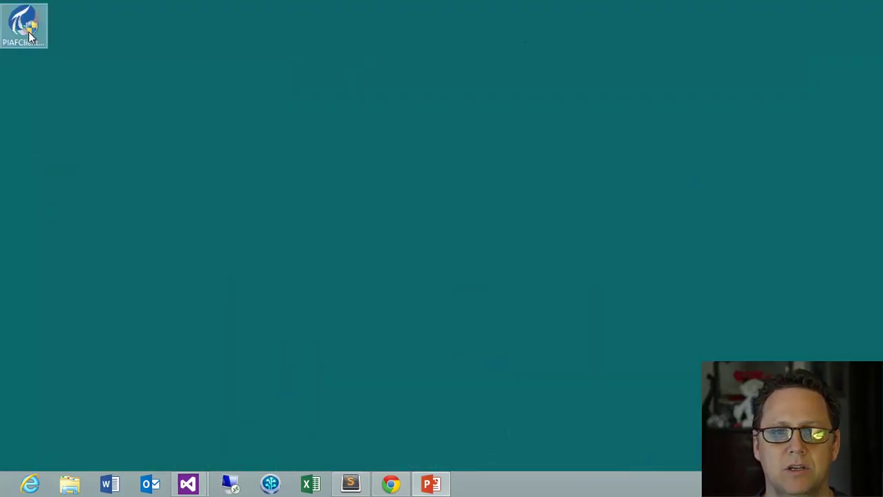
pyautogui.doubleClick(26, 24)
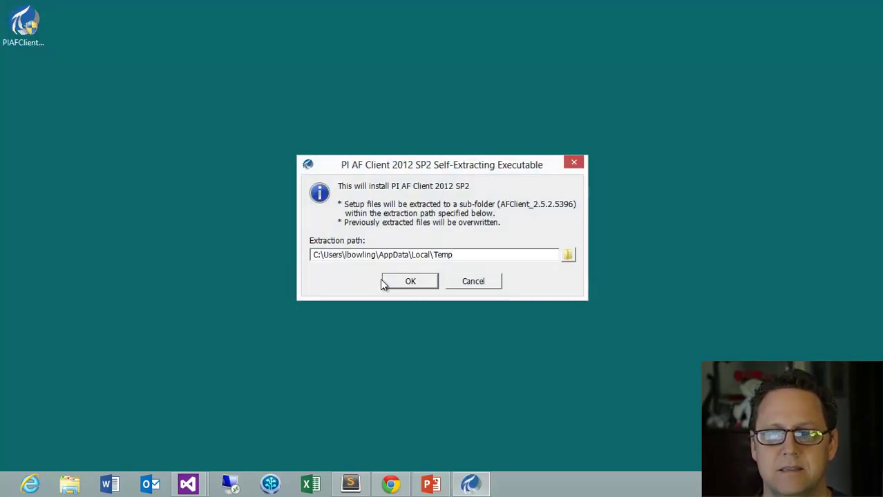
pyautogui.press('Return')
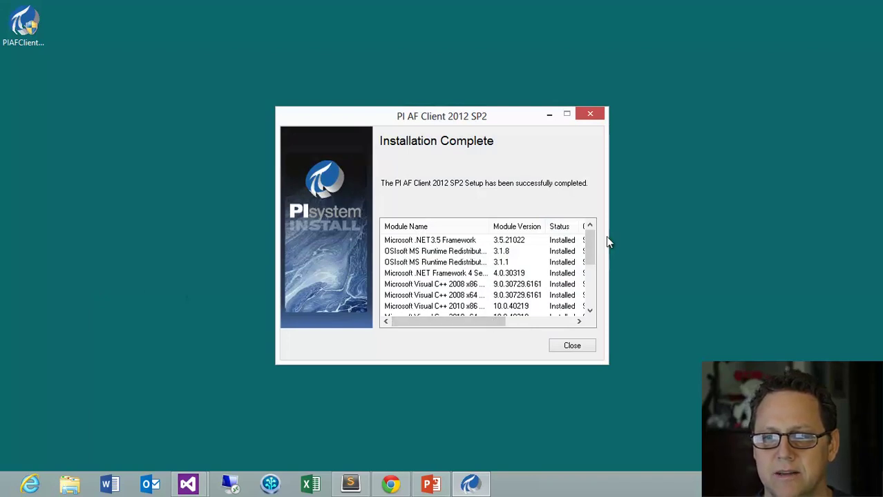
pyautogui.moveTo(589, 238); pyautogui.dragTo(596, 286)
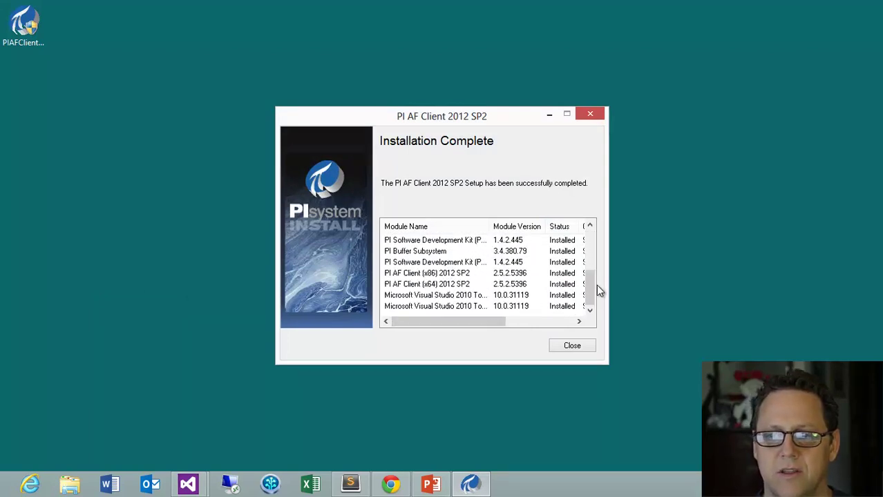
pyautogui.moveTo(400, 319)
pyautogui.mouseDown()
pyautogui.moveTo(487, 325)
pyautogui.moveTo(398, 317)
pyautogui.mouseUp()
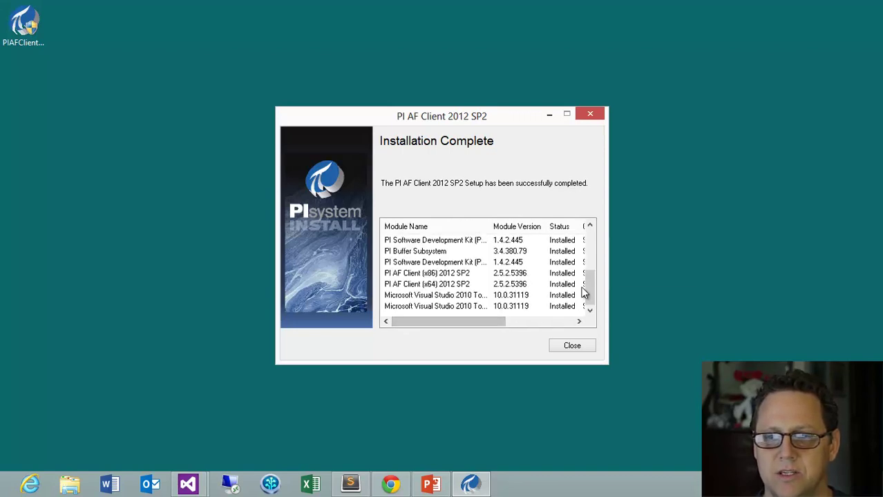
pyautogui.moveTo(593, 290); pyautogui.dragTo(593, 238)
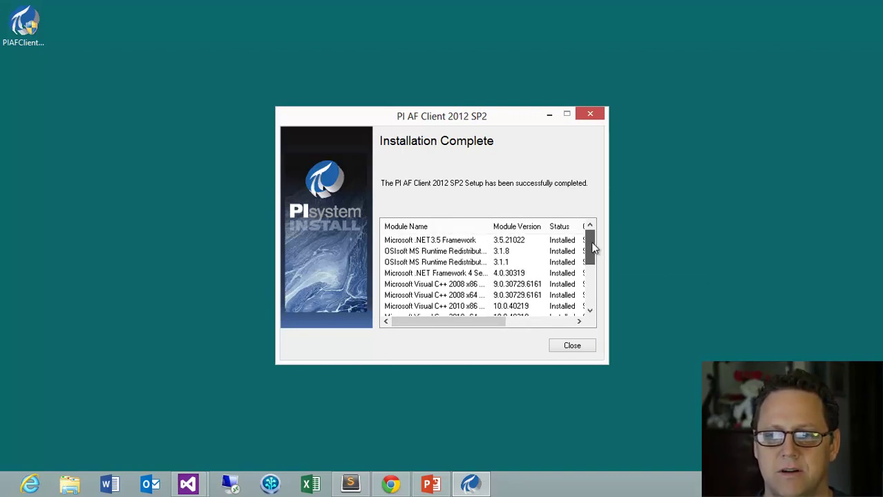
pyautogui.click(570, 347)
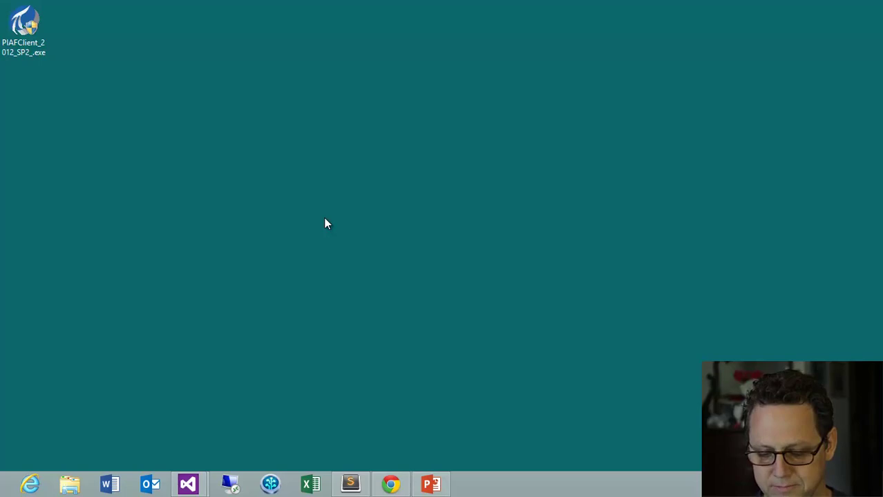
# Search 'pi' from the Start screen and launch PI System Explorer
pyautogui.press('super')
pyautogui.write('pi')
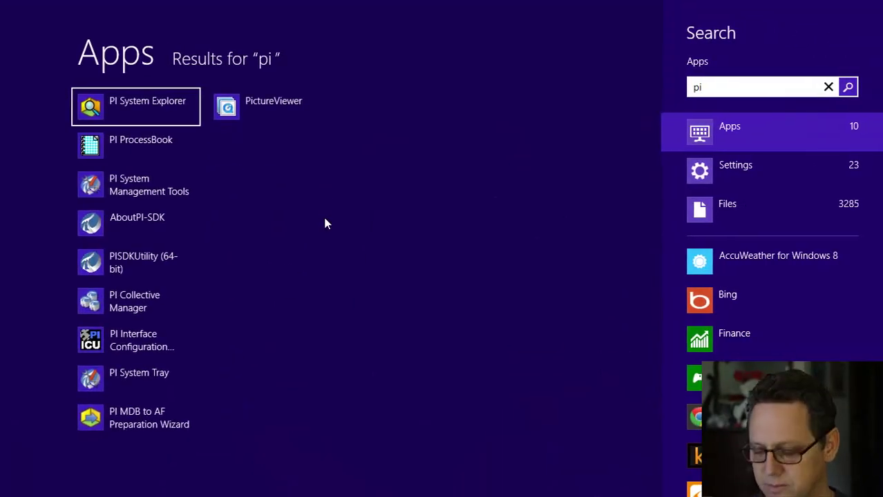
pyautogui.press('Return')
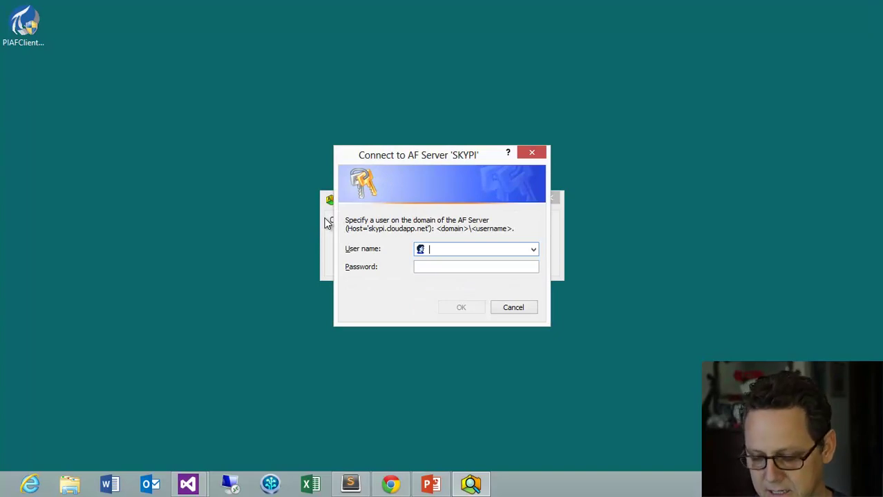
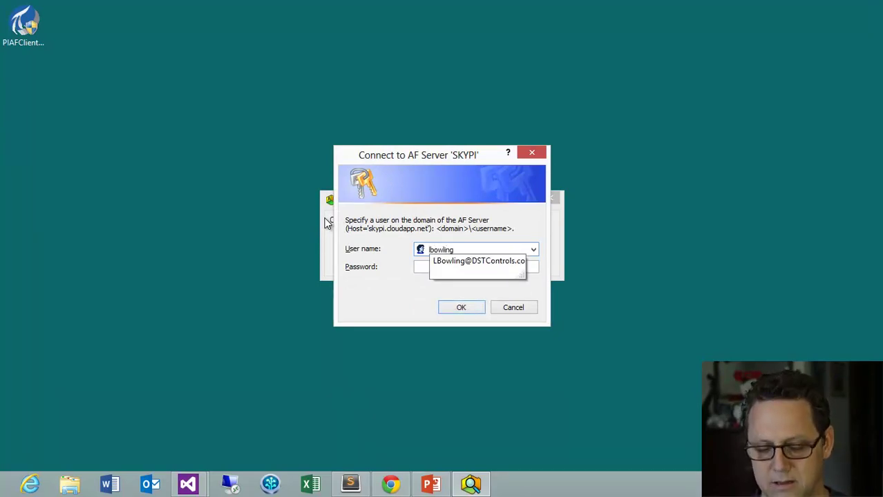
# Enter the user name and account password to connect to AF server SKYPI
pyautogui.press('Tab')
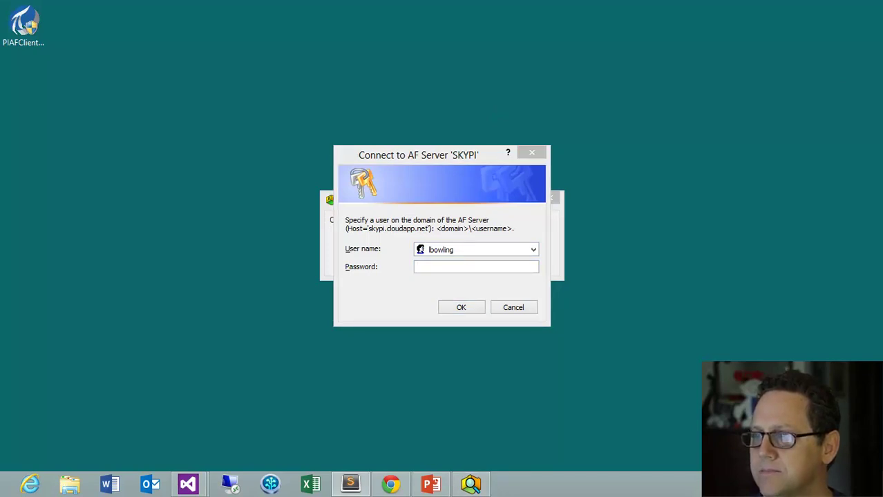
pyautogui.click(435, 267)
pyautogui.hotkey('ctrl', 'v')
pyautogui.press('Return')
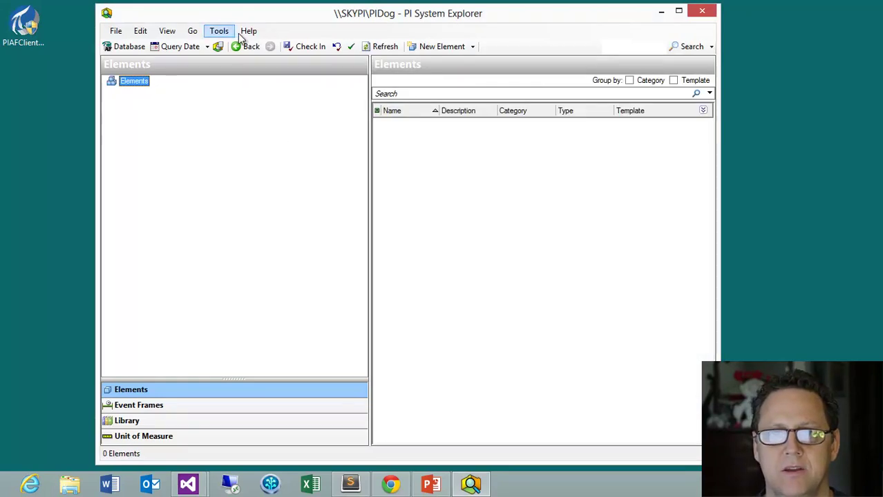
# Open AF Help via Help > Help Topics, maximized, showing the OSIsoft home page
pyautogui.click(244, 33)
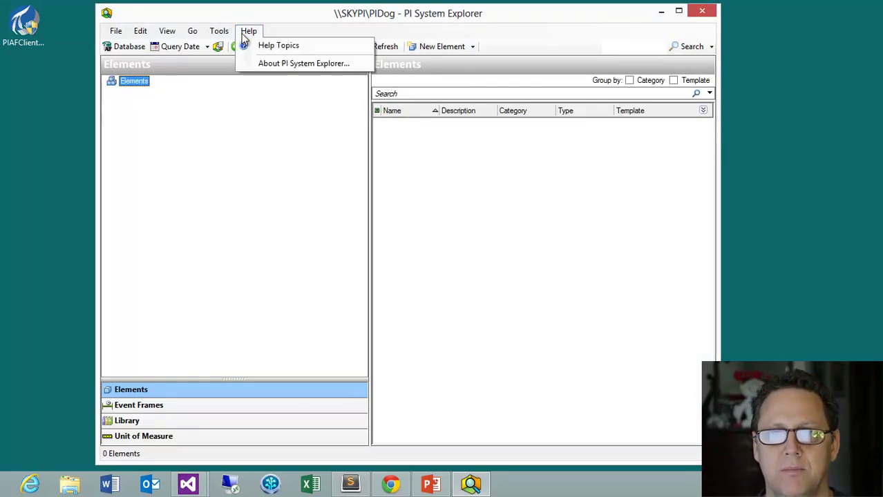
pyautogui.click(275, 45)
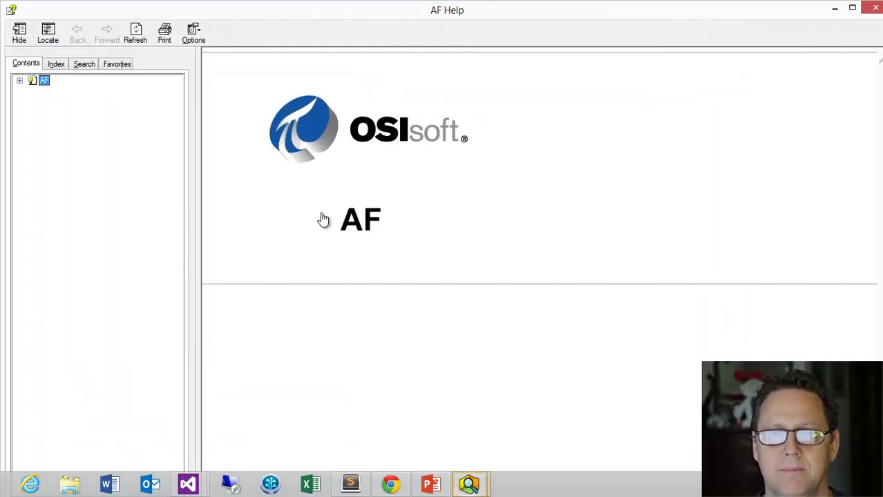
pyautogui.click(852, 7)
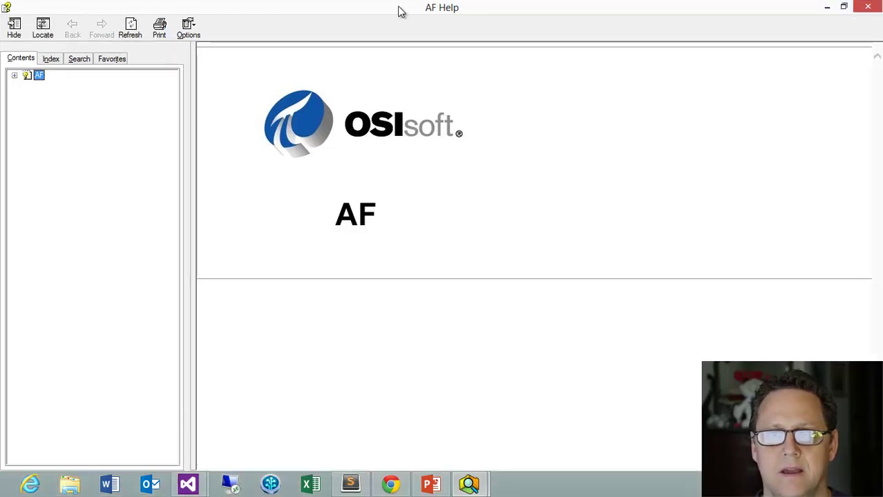
pyautogui.click(274, 193)
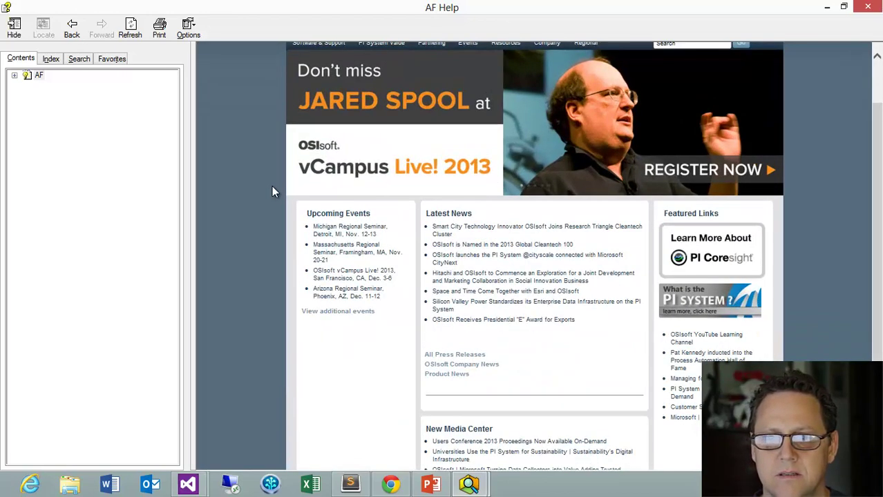
# Expand AF > AFSDK Library Reference in Contents and open the AF SDK Reference page
pyautogui.click(15, 76)
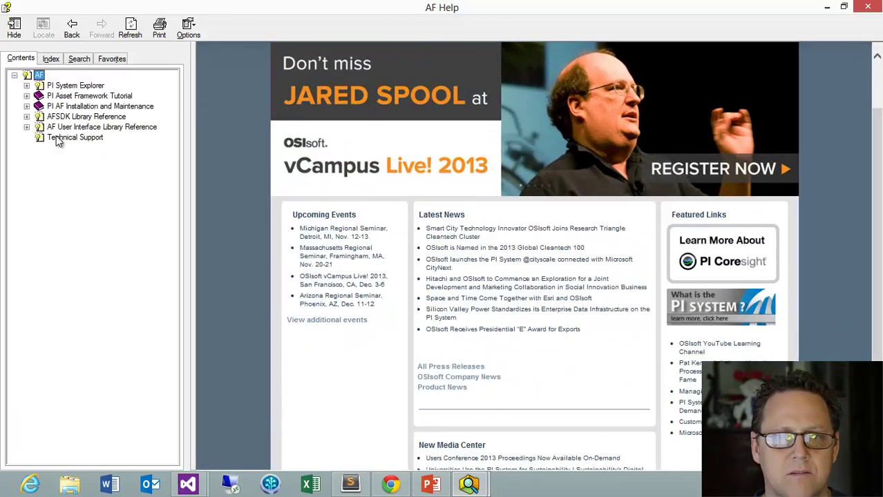
pyautogui.click(67, 117)
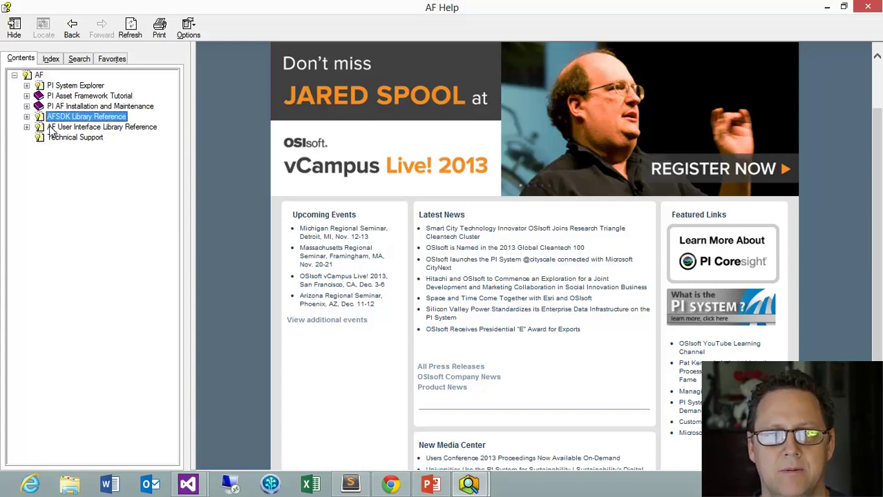
pyautogui.click(26, 117)
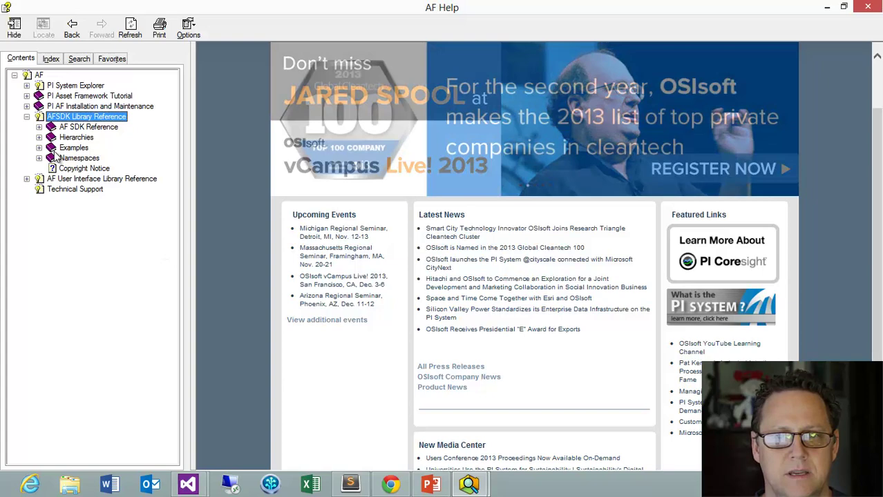
pyautogui.click(38, 127)
pyautogui.click(102, 129)
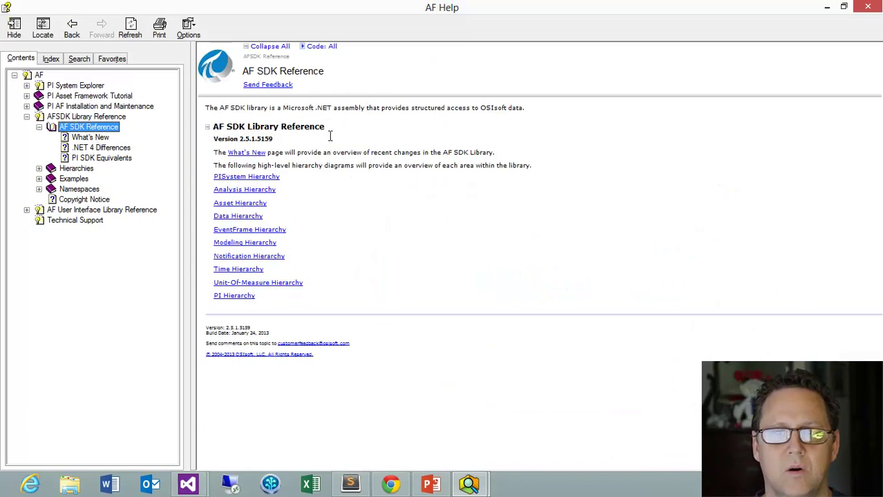
pyautogui.click(336, 267)
pyautogui.scroll(1, 337, 267)
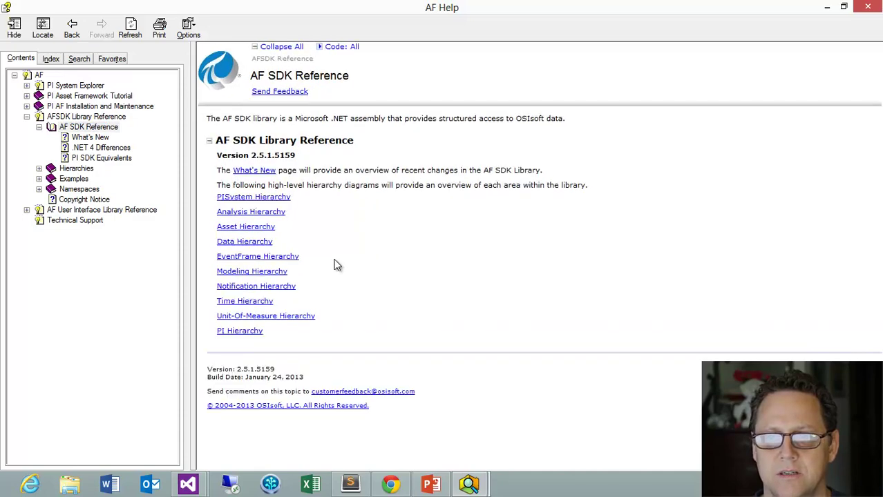
pyautogui.scroll(1, 337, 266)
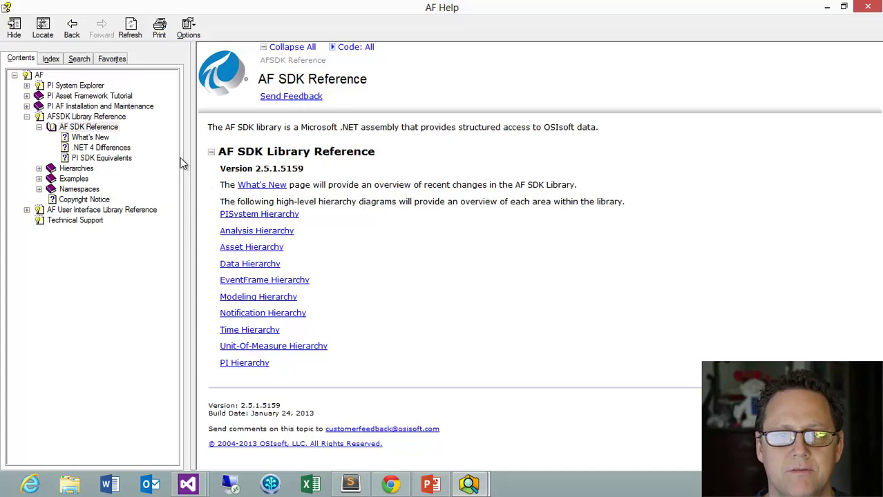
# Open What's New, jump to the AF 2012 (2.5.1.5159) section, and scroll through it
pyautogui.click(248, 187)
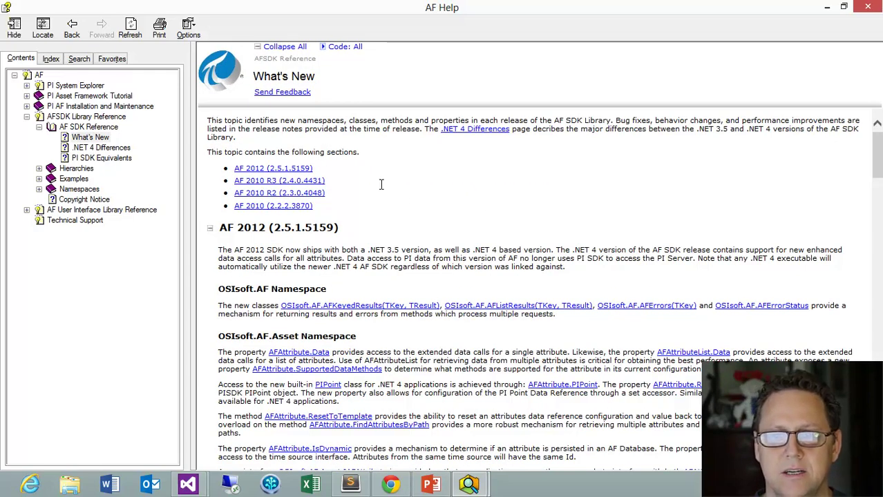
pyautogui.click(257, 171)
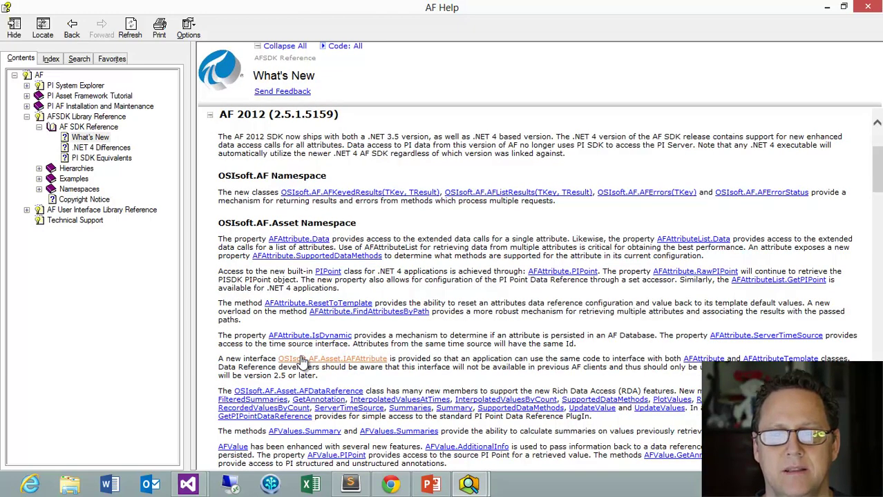
pyautogui.scroll(-6, 568, 293)
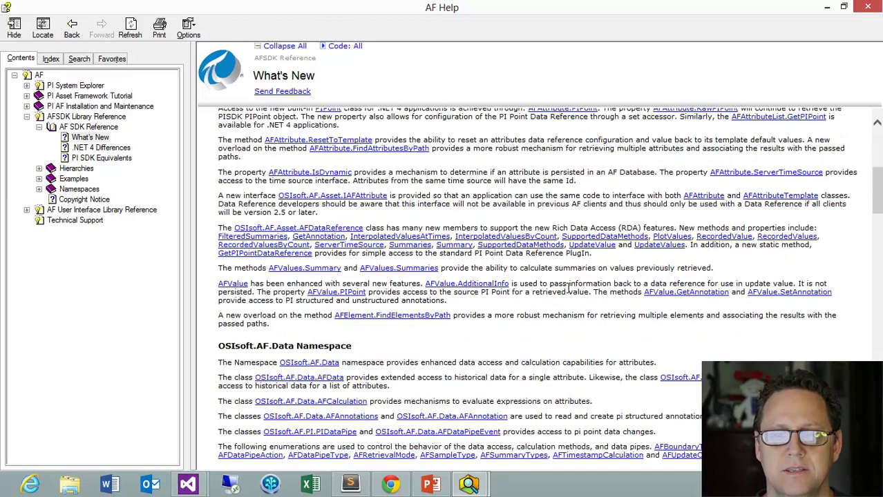
pyautogui.scroll(-3, 569, 294)
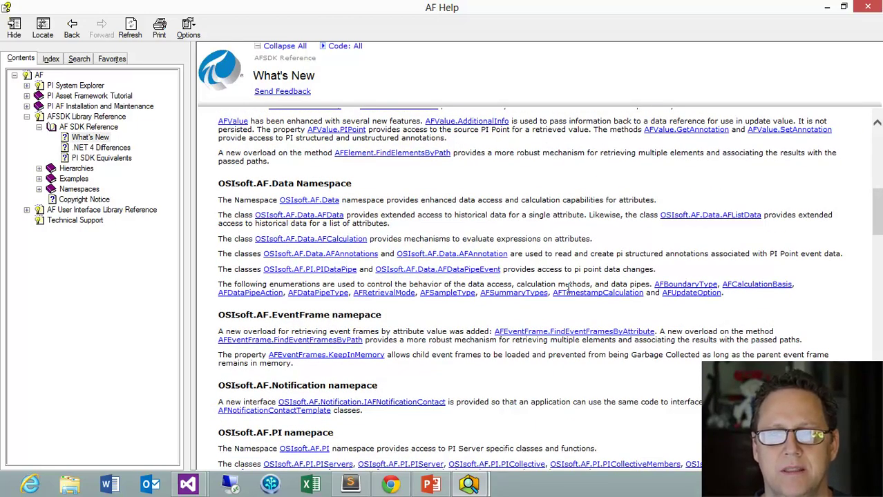
pyautogui.scroll(10, 568, 284)
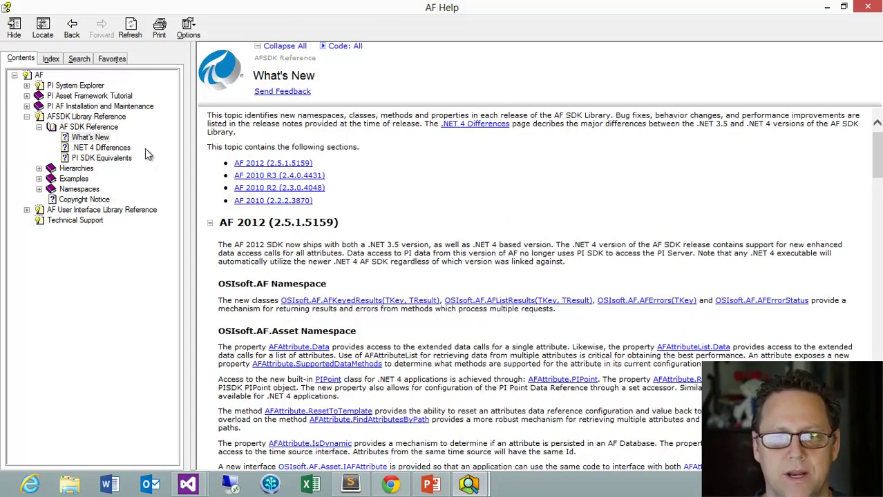
# Open PI SDK Equivalents from the Contents tree and scroll its class mapping down to PIData
pyautogui.click(77, 159)
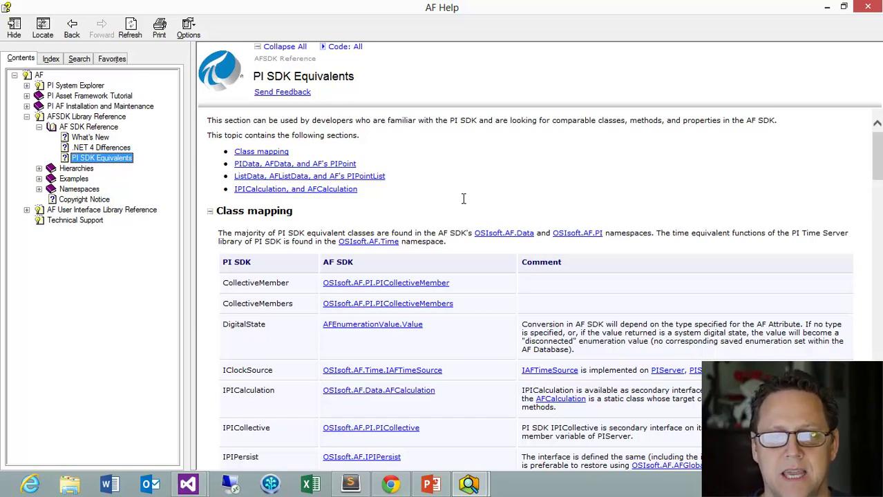
pyautogui.doubleClick(250, 262)
pyautogui.click(274, 258)
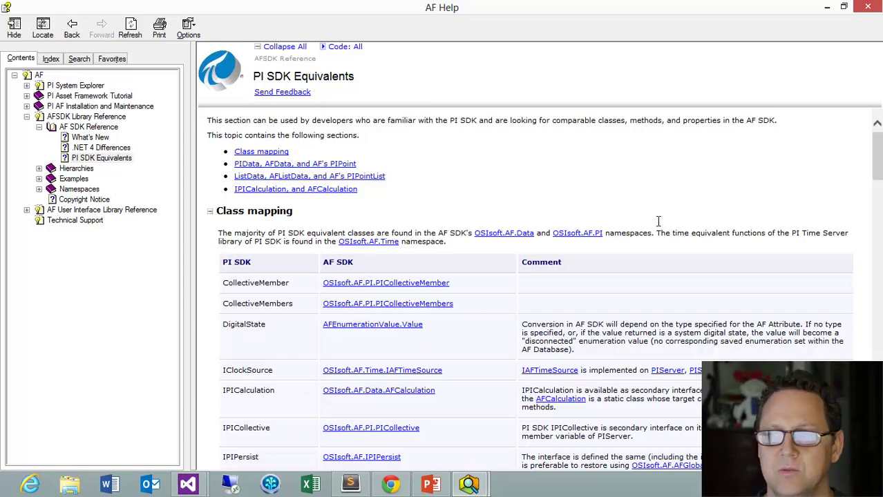
pyautogui.moveTo(878, 142); pyautogui.dragTo(878, 192)
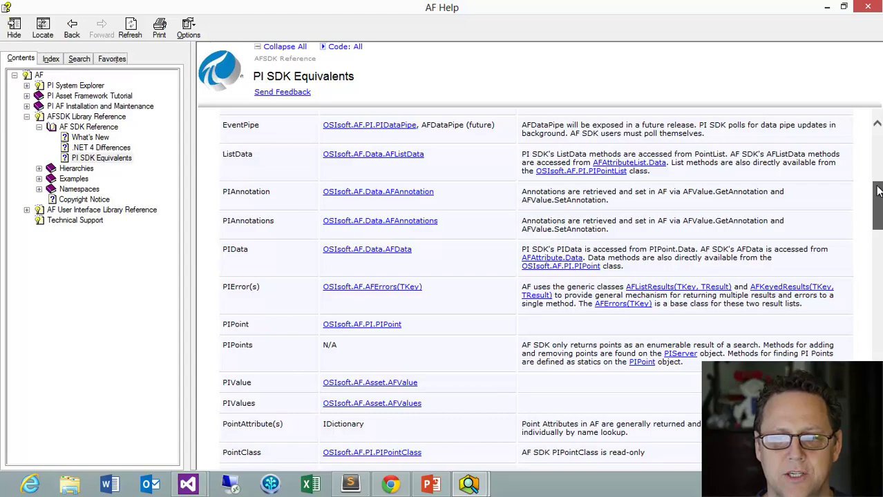
pyautogui.moveTo(878, 192); pyautogui.dragTo(879, 234)
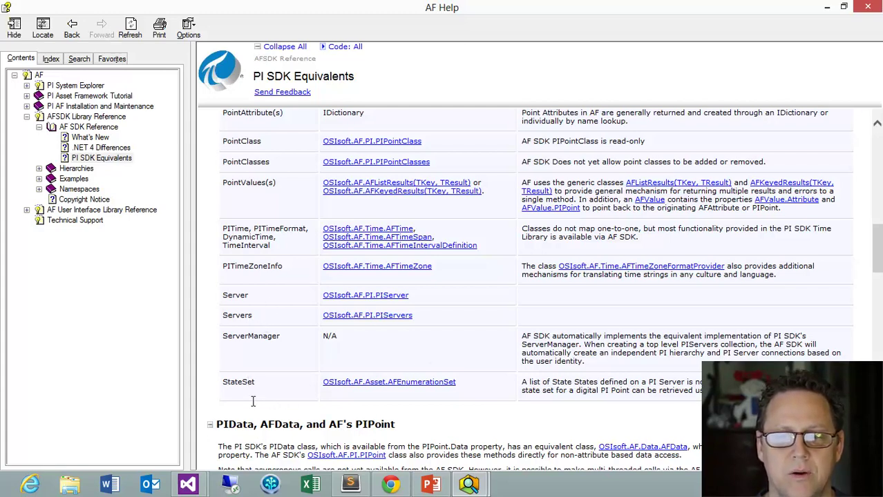
pyautogui.moveTo(877, 254); pyautogui.dragTo(878, 293)
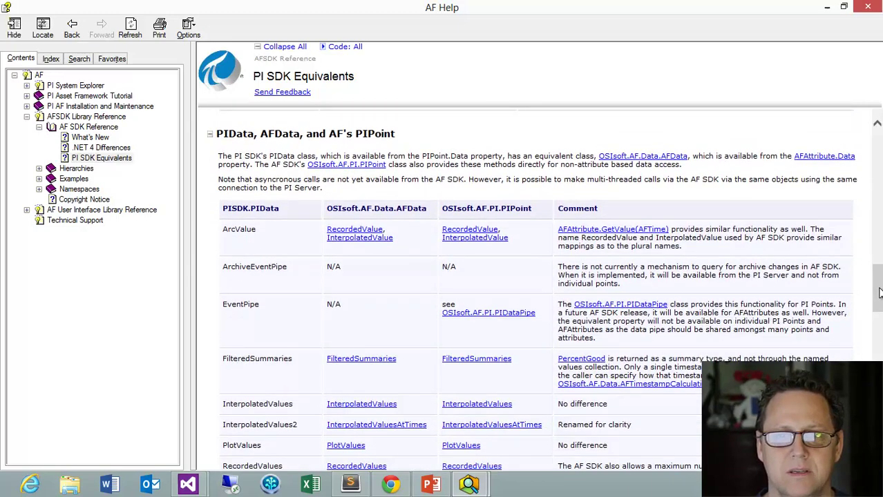